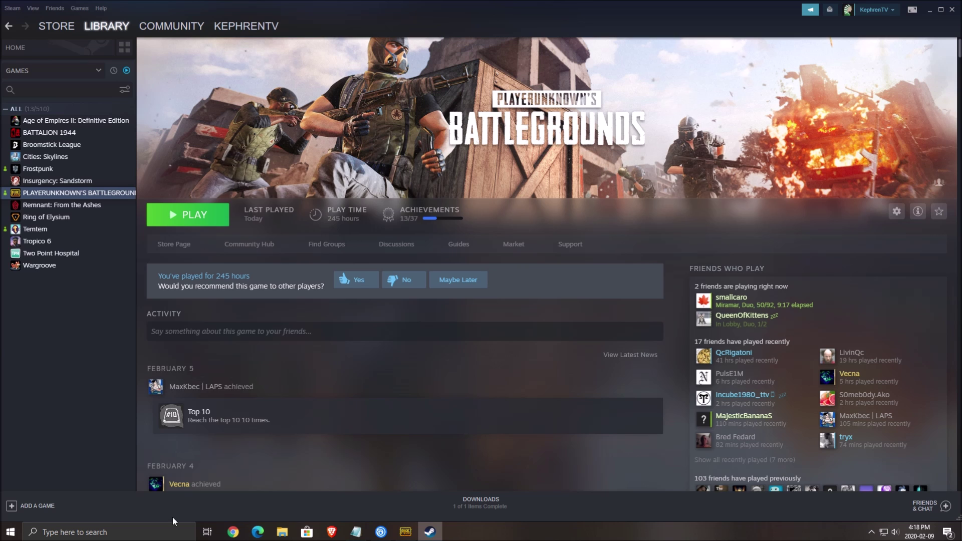
Search Windows for "game mode" and open the Game Mode settings.
{"action": "left_click", "coordinate": [148, 533]}
{"action": "type", "text": "game mode"}
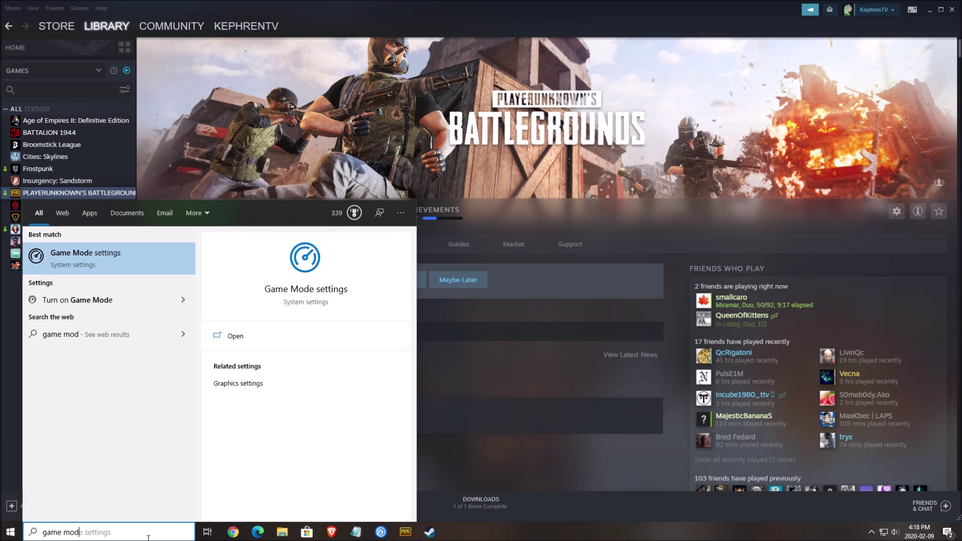
{"action": "key", "text": "Return"}
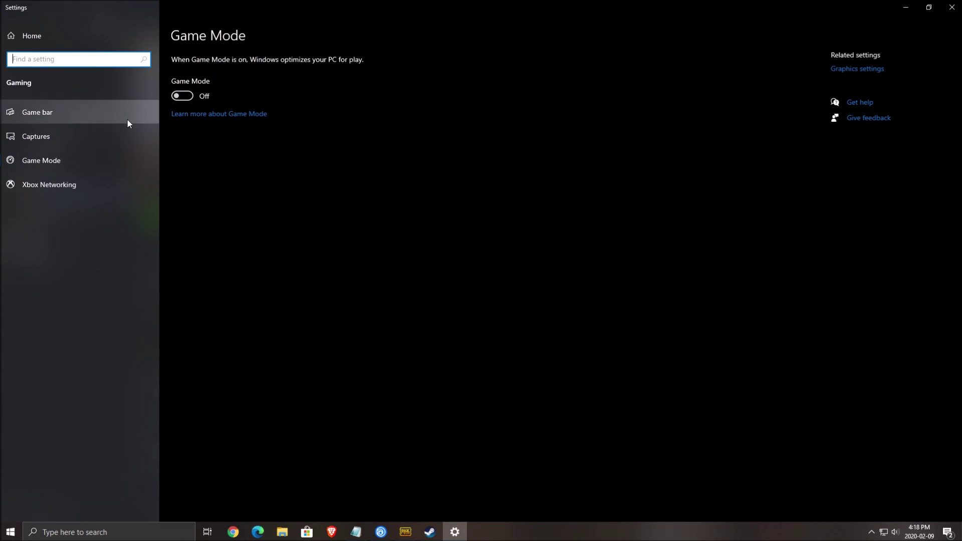
Review the Game bar and Captures recording options in the gaming settings, and close the Settings window.
{"action": "left_click", "coordinate": [54, 114]}
{"action": "scroll", "coordinate": [233, 167], "scroll_direction": "down", "scroll_amount": 1}
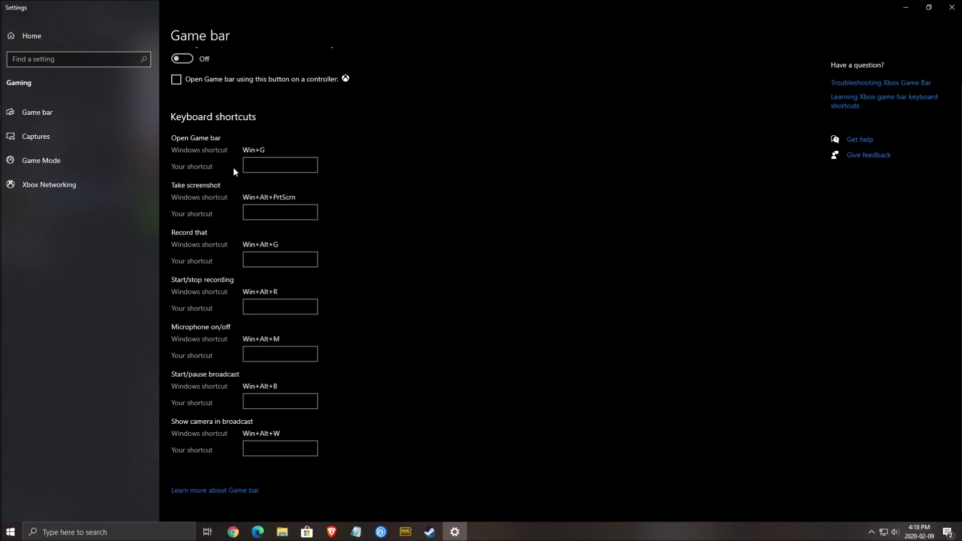
{"action": "scroll", "coordinate": [305, 120], "scroll_direction": "up", "scroll_amount": 1}
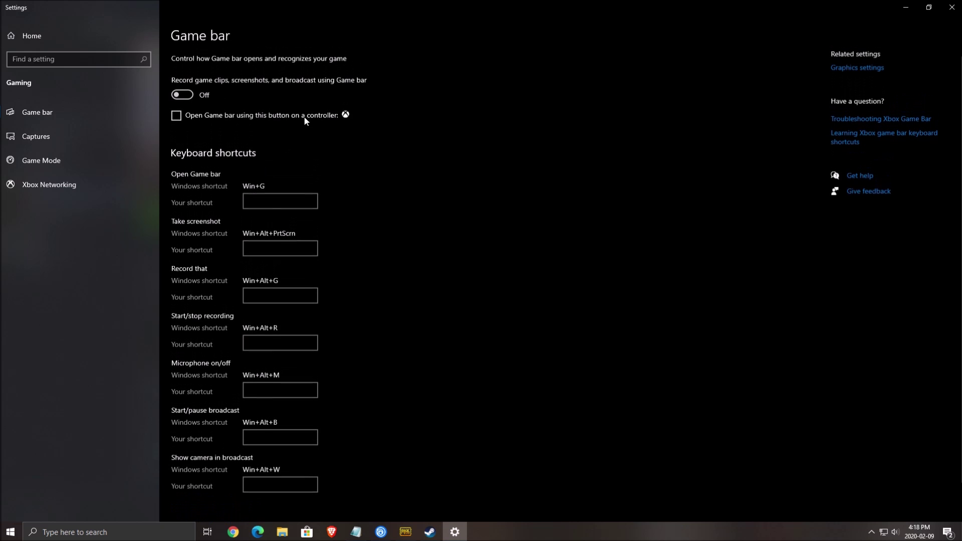
{"action": "left_click", "coordinate": [52, 143]}
{"action": "scroll", "coordinate": [261, 122], "scroll_direction": "down", "scroll_amount": 1}
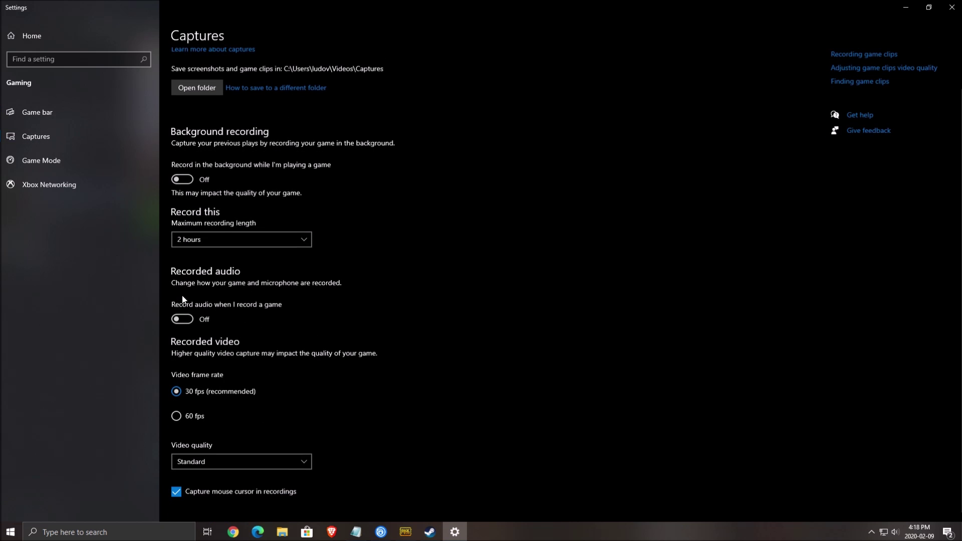
{"action": "scroll", "coordinate": [372, 155], "scroll_direction": "up", "scroll_amount": 1}
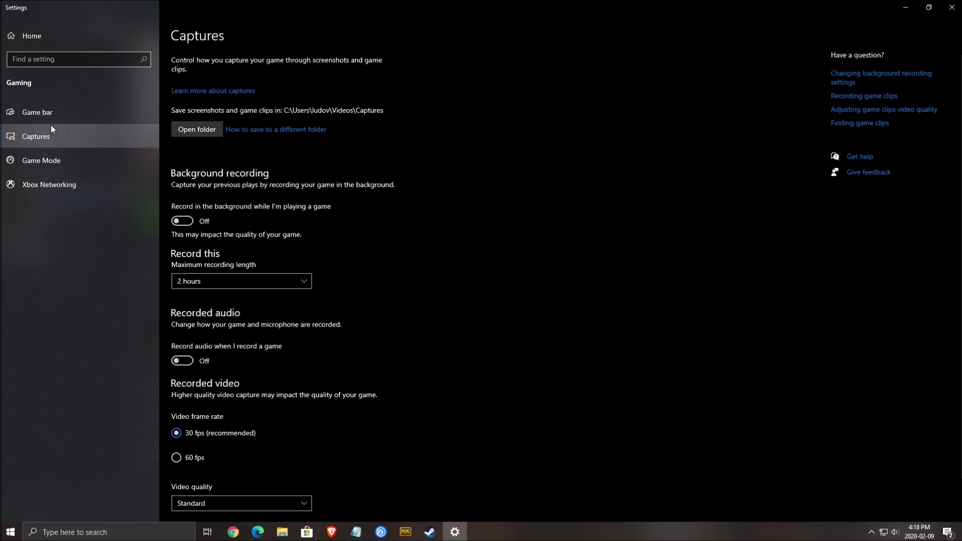
{"action": "left_click", "coordinate": [952, 7]}
Search Windows for "power", open Edit power plan, and restore its window to a smaller size.
{"action": "type", "text": "power"}
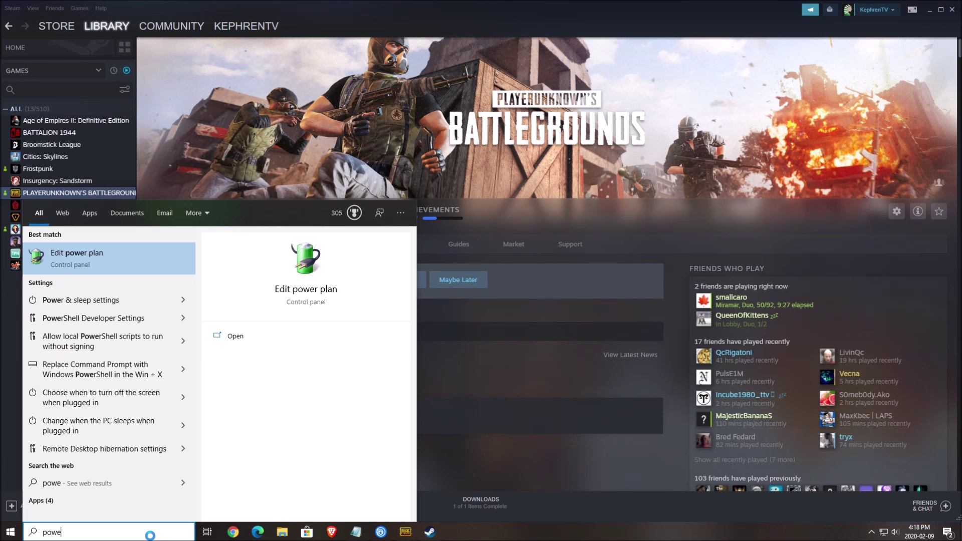
{"action": "left_click", "coordinate": [90, 260]}
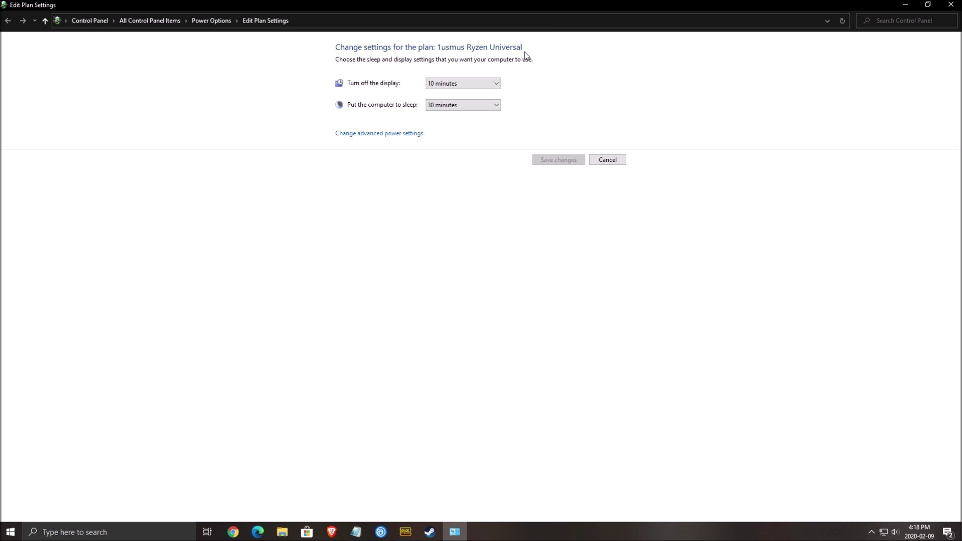
{"action": "left_click_drag", "start_coordinate": [575, 11], "coordinate": [576, 63]}
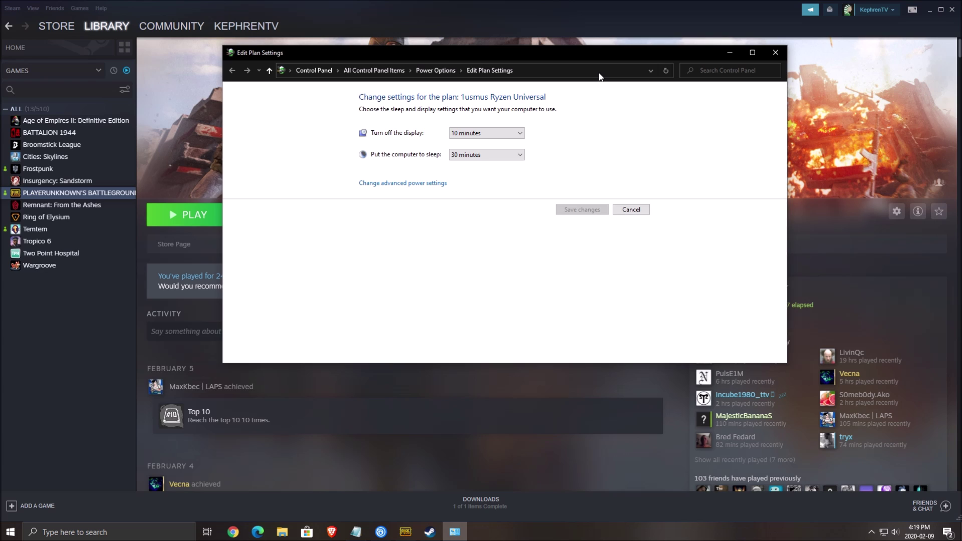
View the available power plans, including High performance, in the advanced power settings, and exit without changing the plan.
{"action": "left_click", "coordinate": [381, 183]}
{"action": "left_click", "coordinate": [176, 166]}
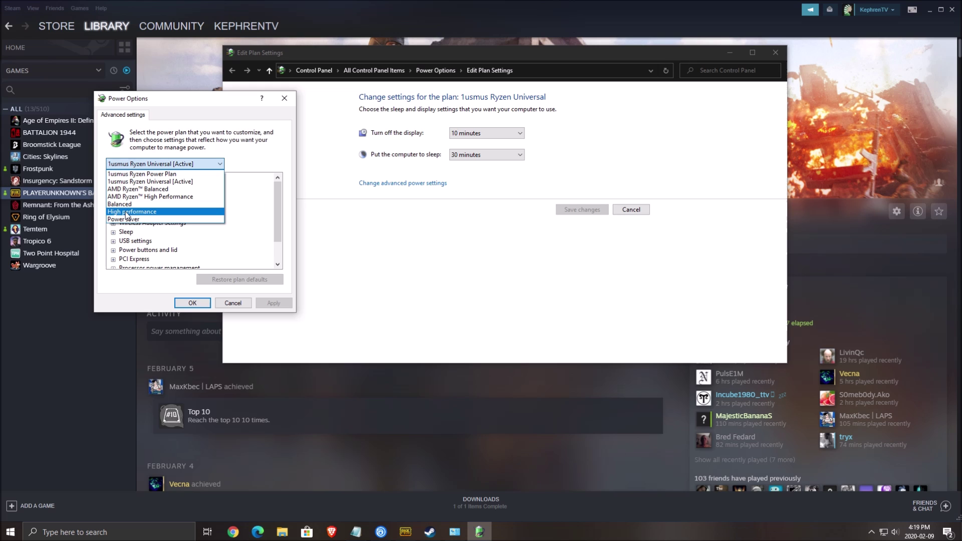
{"action": "left_click", "coordinate": [251, 290]}
{"action": "left_click", "coordinate": [235, 303]}
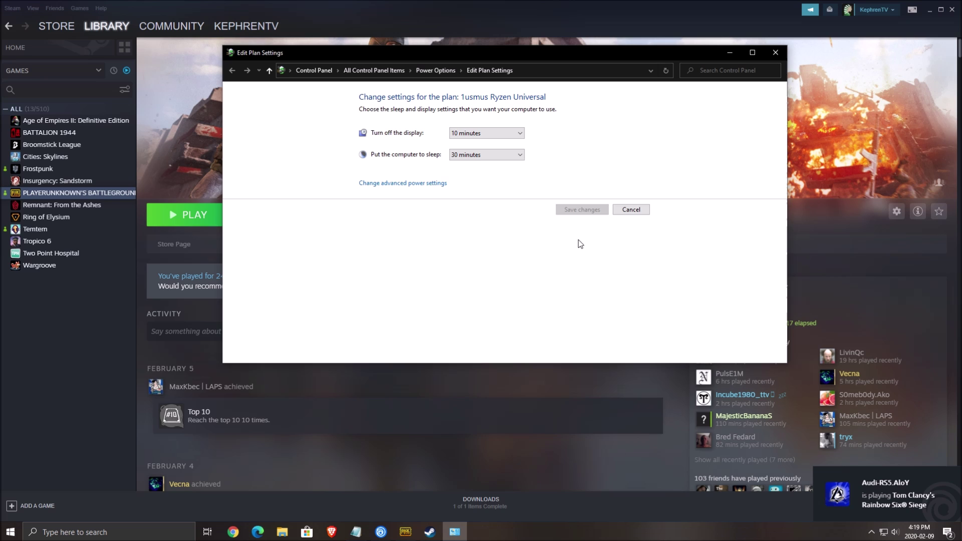
{"action": "left_click", "coordinate": [776, 53]}
Open the local installation folder of PLAYERUNKNOWN'S BATTLEGROUNDS from the Steam library.
{"action": "left_click", "coordinate": [46, 157]}
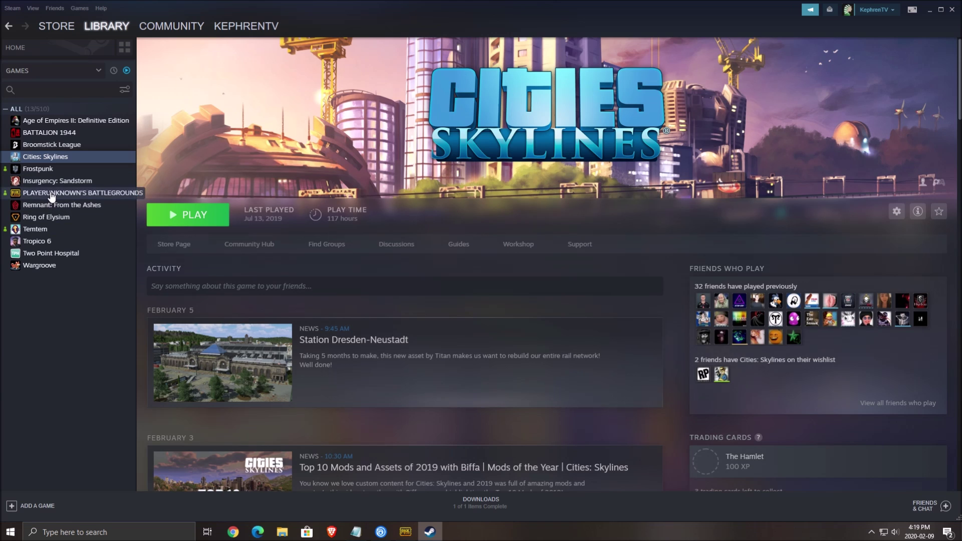
{"action": "left_click", "coordinate": [80, 194]}
{"action": "right_click", "coordinate": [80, 195]}
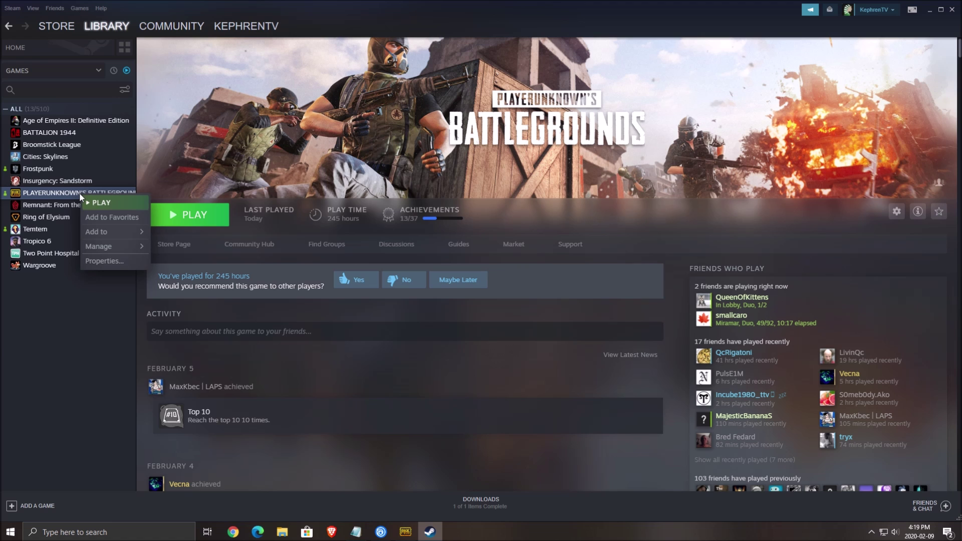
{"action": "mouse_move", "coordinate": [128, 246]}
{"action": "left_click", "coordinate": [184, 261]}
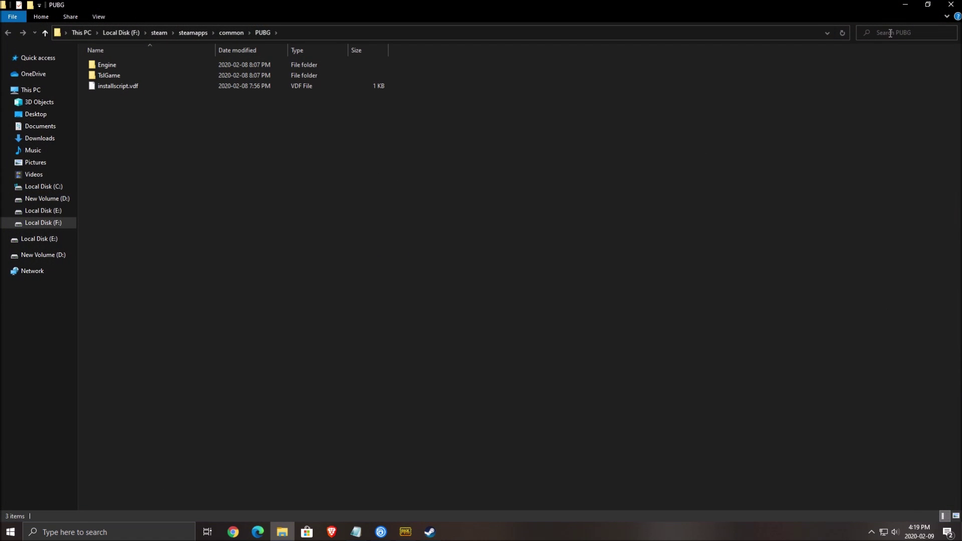
Search the PUBG installation folder for ".exe" files.
{"action": "left_click", "coordinate": [889, 34]}
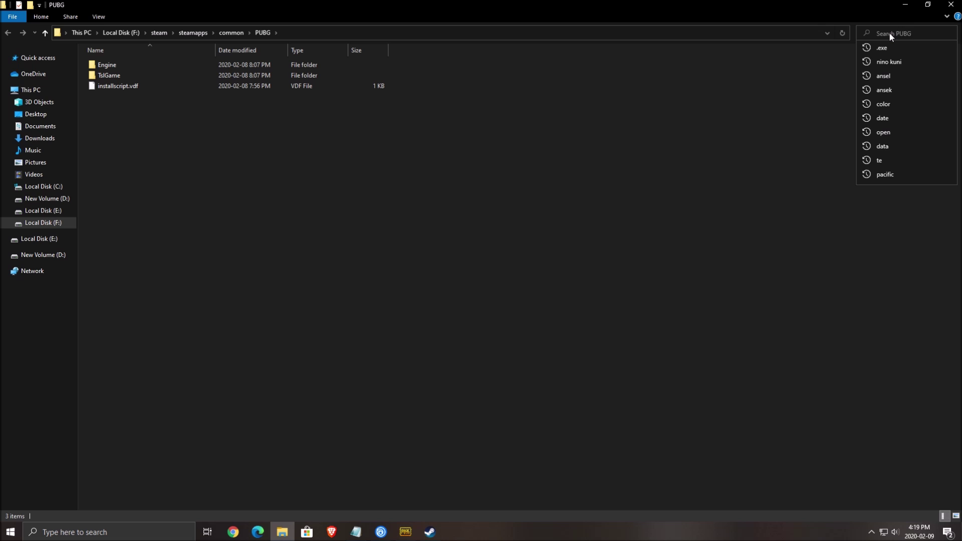
{"action": "type", "text": "exe"}
{"action": "key", "text": "BackSpace"}
{"action": "key", "text": "BackSpace"}
{"action": "key", "text": "BackSpace"}
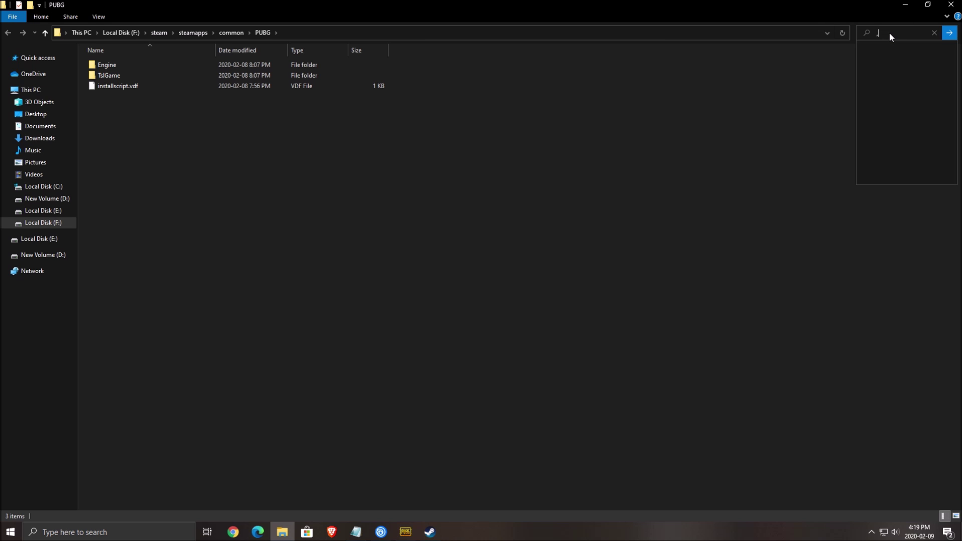
{"action": "type", "text": ".exe"}
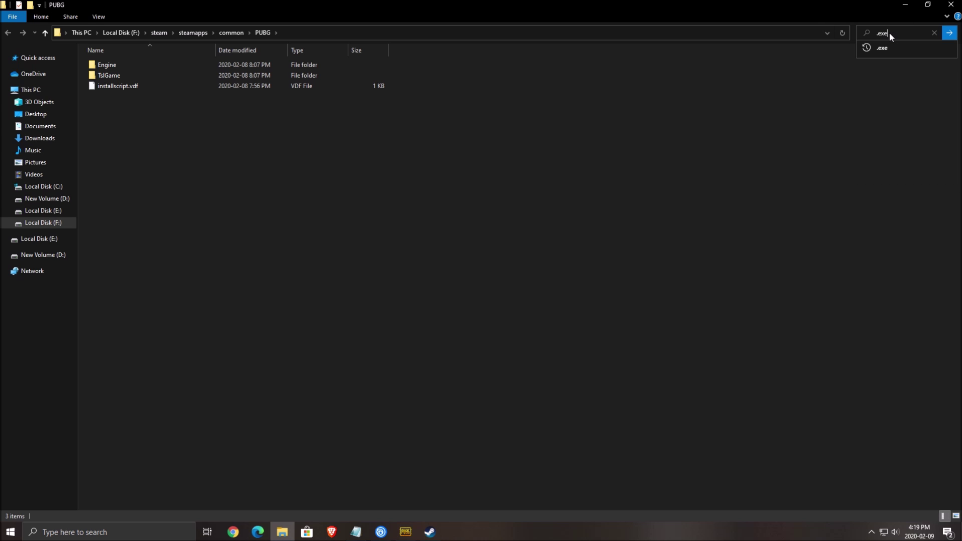
{"action": "key", "text": "Return"}
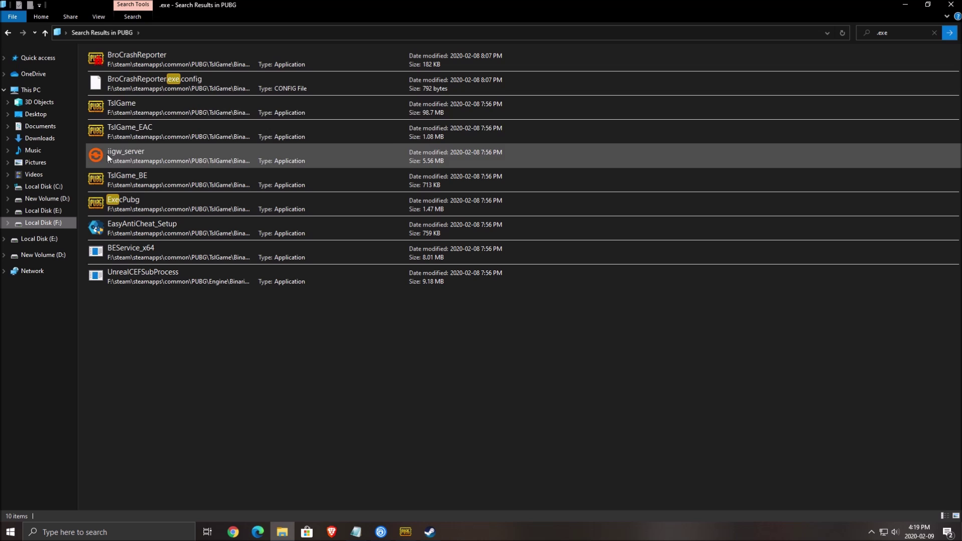
Examine the game executables TslGame, TslGame_EAC, TslGame_BE and ExecPubg among the search results.
{"action": "left_click", "coordinate": [144, 109]}
{"action": "left_click", "coordinate": [132, 132]}
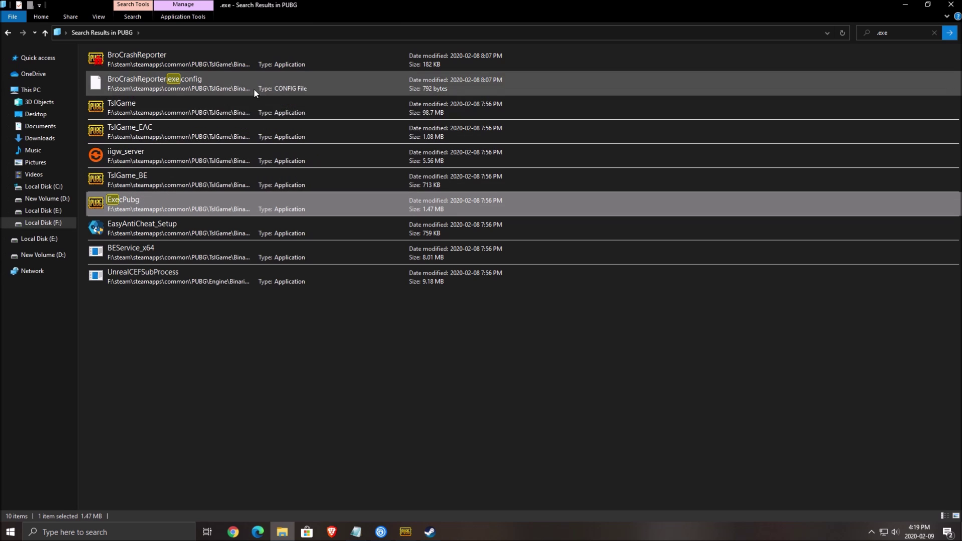
{"action": "left_click", "coordinate": [374, 103]}
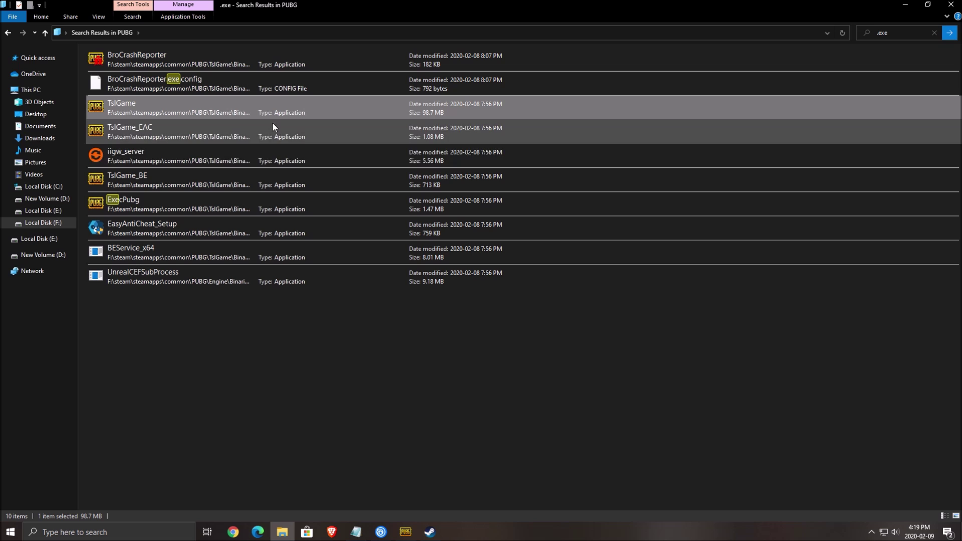
{"action": "left_click", "coordinate": [134, 181]}
{"action": "left_click", "coordinate": [148, 203]}
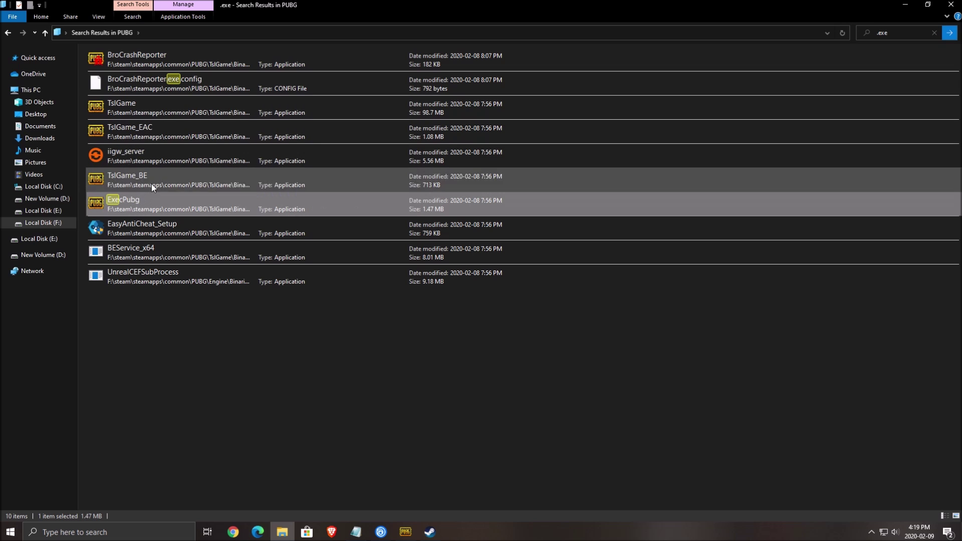
In the compatibility properties of TslGame, set the high DPI scaling override to be performed by Application, and save the properties.
{"action": "left_click", "coordinate": [142, 109]}
{"action": "right_click", "coordinate": [141, 108]}
{"action": "left_click", "coordinate": [182, 298]}
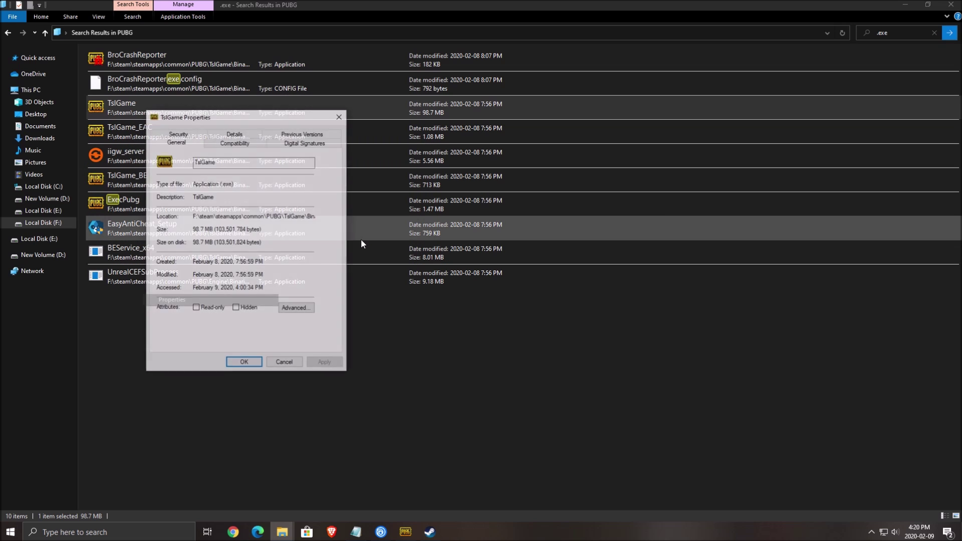
{"action": "left_click", "coordinate": [235, 143]}
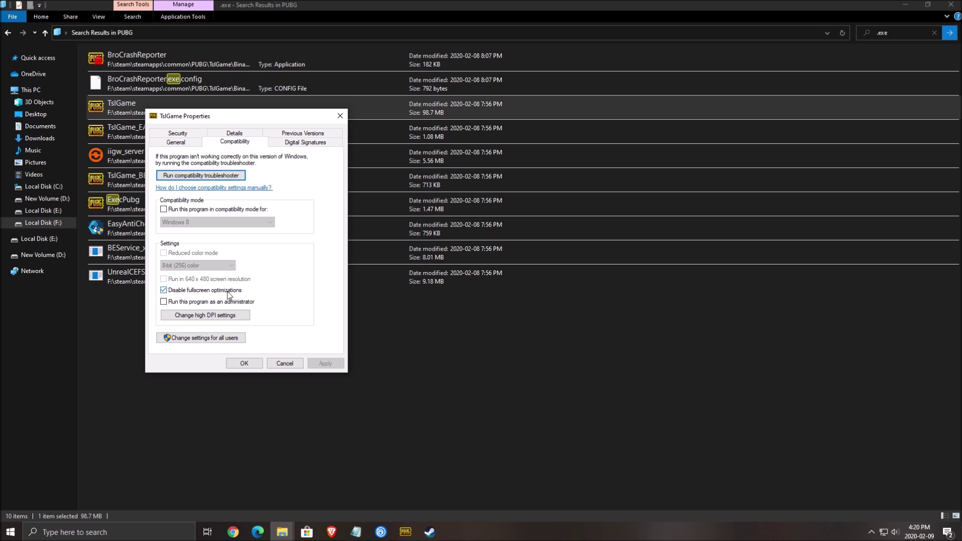
{"action": "left_click", "coordinate": [197, 316]}
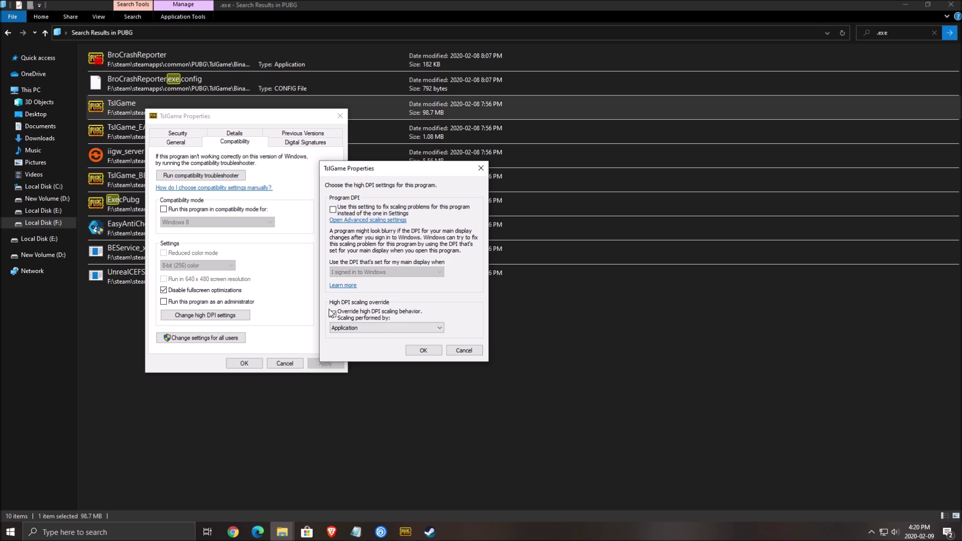
{"action": "left_click", "coordinate": [333, 313]}
{"action": "left_click", "coordinate": [427, 350]}
{"action": "left_click", "coordinate": [251, 363]}
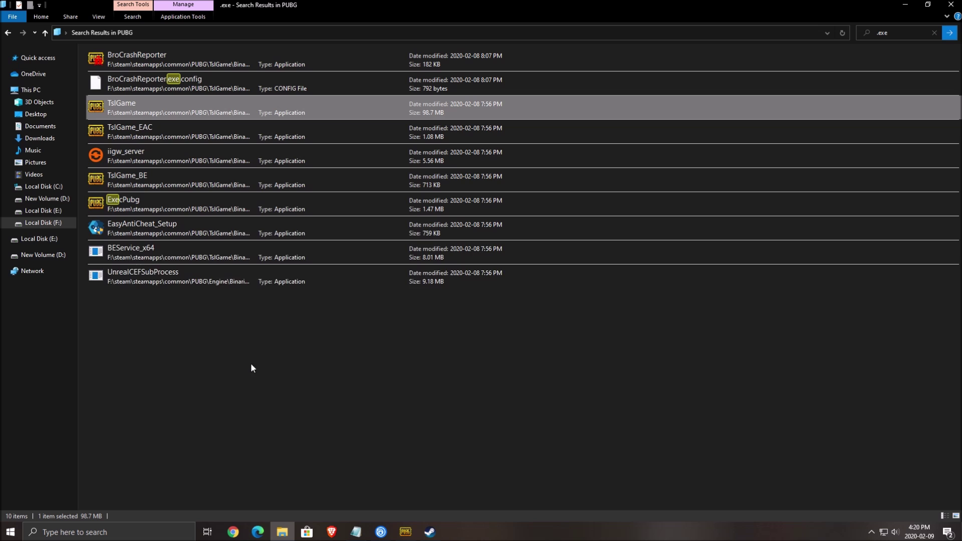
Look over the TslGame_EAC and TslGame_BE executables in the search results.
{"action": "left_click", "coordinate": [164, 125]}
{"action": "left_click", "coordinate": [171, 189]}
{"action": "left_click", "coordinate": [170, 301]}
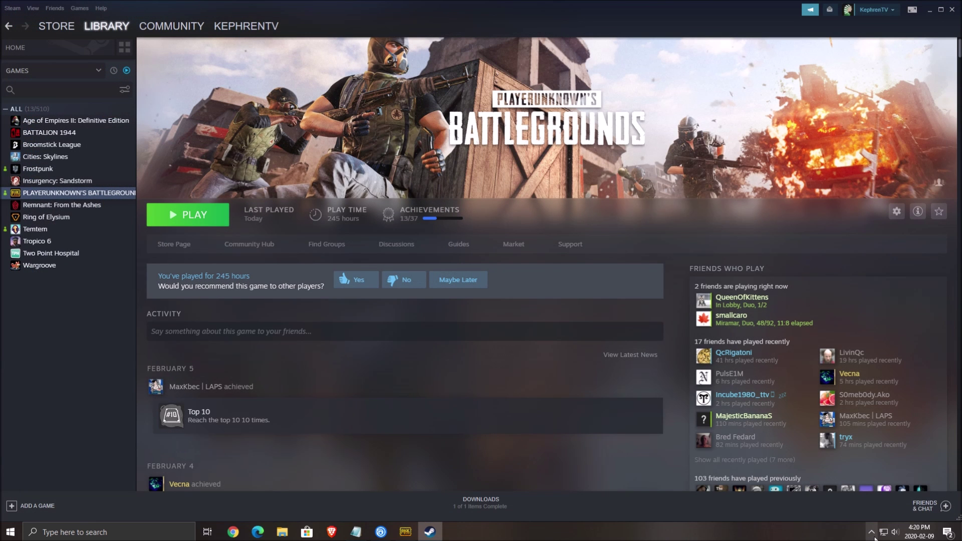
Check which background programs are running in the system tray.
{"action": "left_click", "coordinate": [873, 535]}
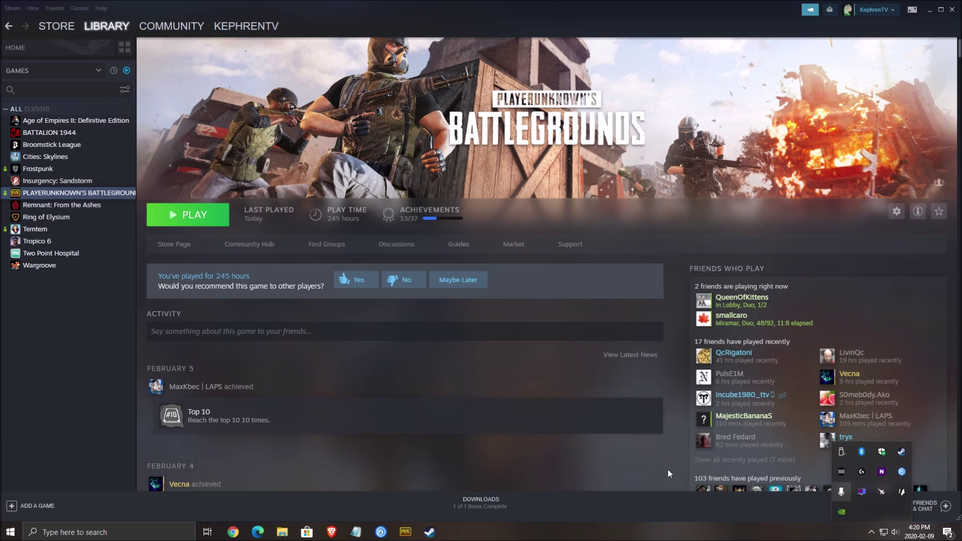
{"action": "left_click", "coordinate": [541, 411]}
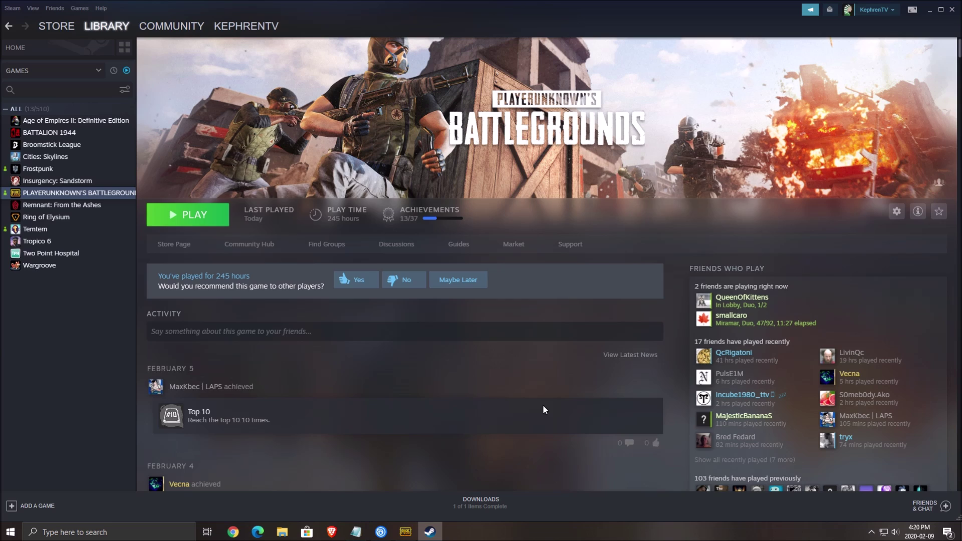
Close the Steam window and launch PUBG.
{"action": "left_click", "coordinate": [951, 9]}
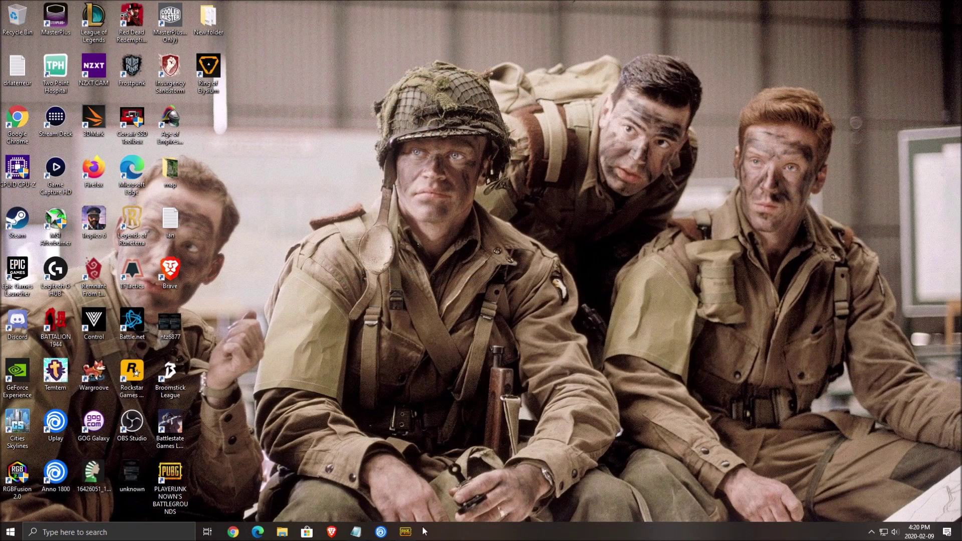
{"action": "left_click", "coordinate": [406, 531]}
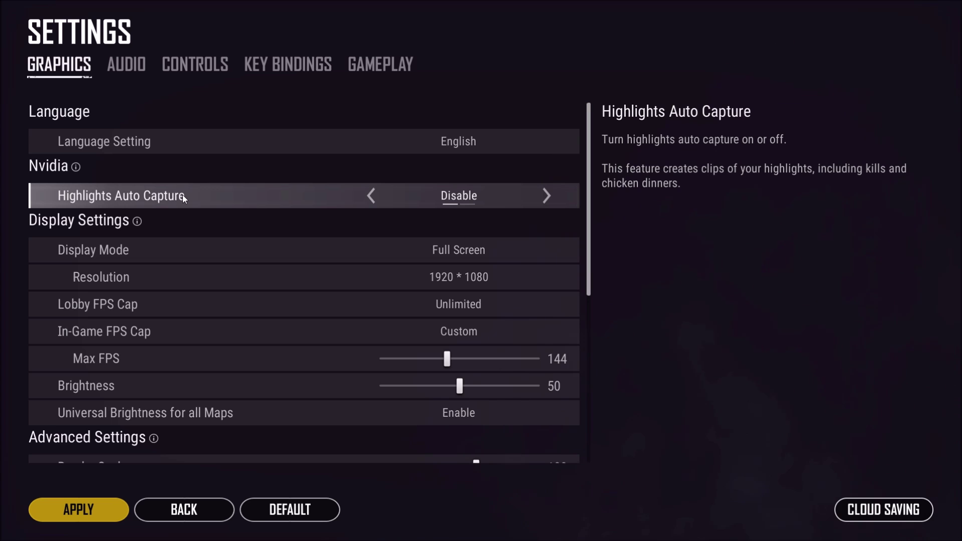
Review the graphics settings from Highlights Auto Capture through the display mode and FPS caps to Render Scale.
{"action": "scroll", "coordinate": [310, 170], "scroll_direction": "down", "scroll_amount": 2}
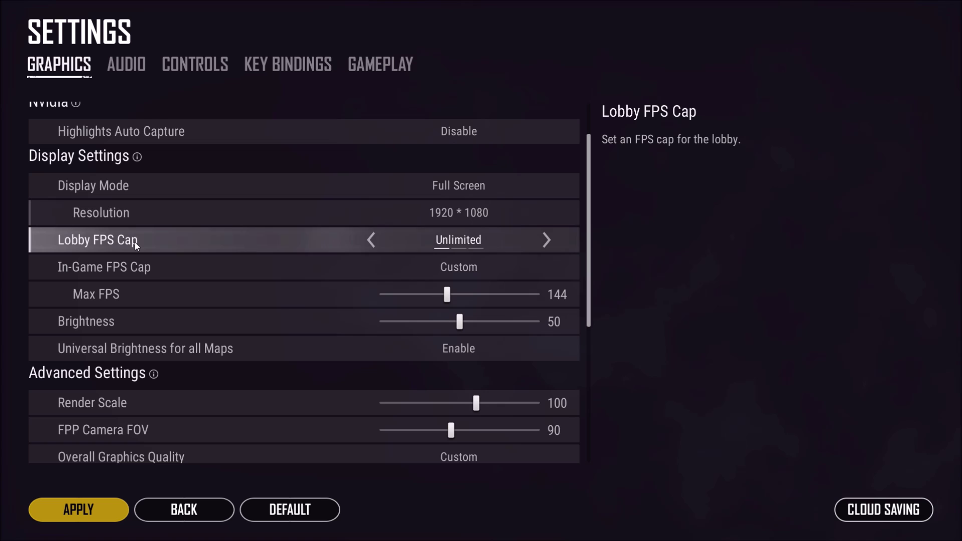
{"action": "scroll", "coordinate": [250, 243], "scroll_direction": "down", "scroll_amount": 1}
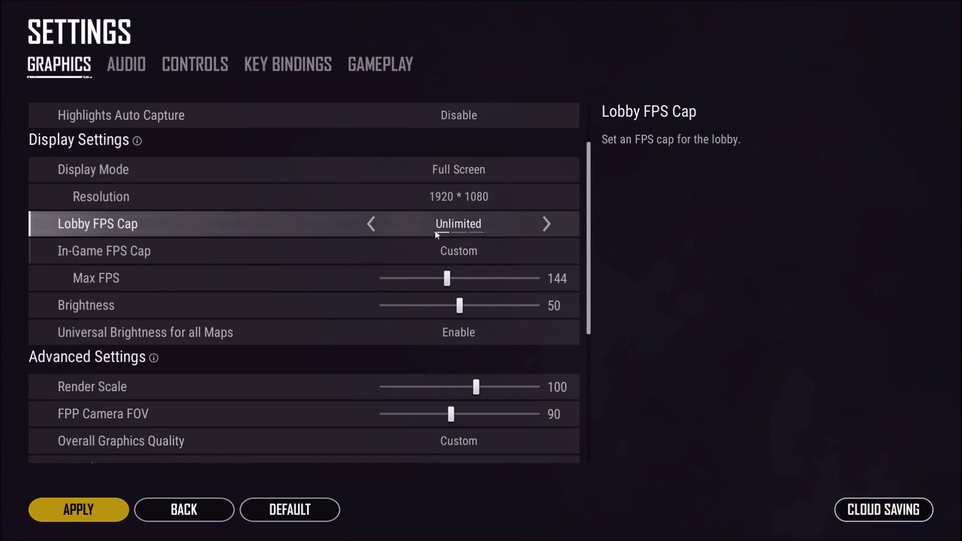
{"action": "scroll", "coordinate": [374, 242], "scroll_direction": "down", "scroll_amount": 1}
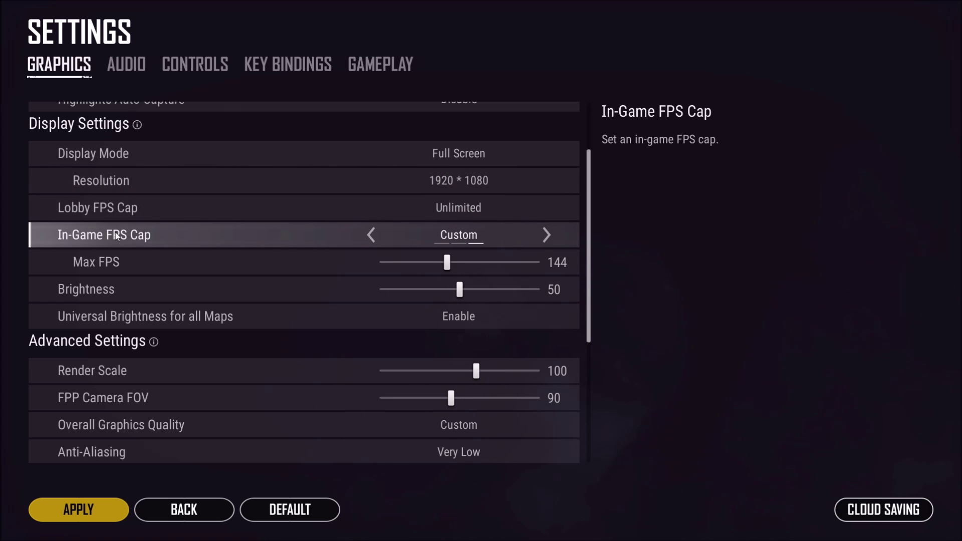
{"action": "scroll", "coordinate": [345, 243], "scroll_direction": "down", "scroll_amount": 1}
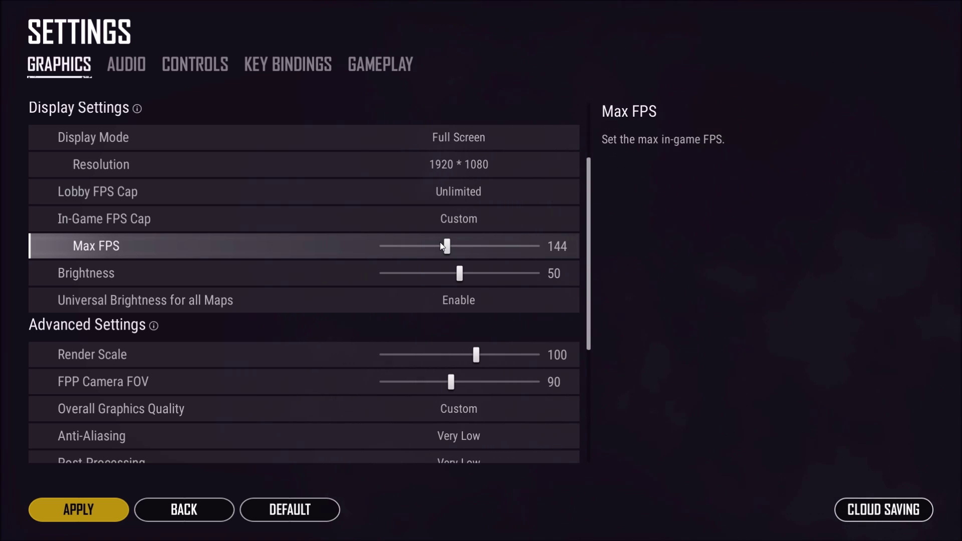
{"action": "scroll", "coordinate": [431, 241], "scroll_direction": "down", "scroll_amount": 5}
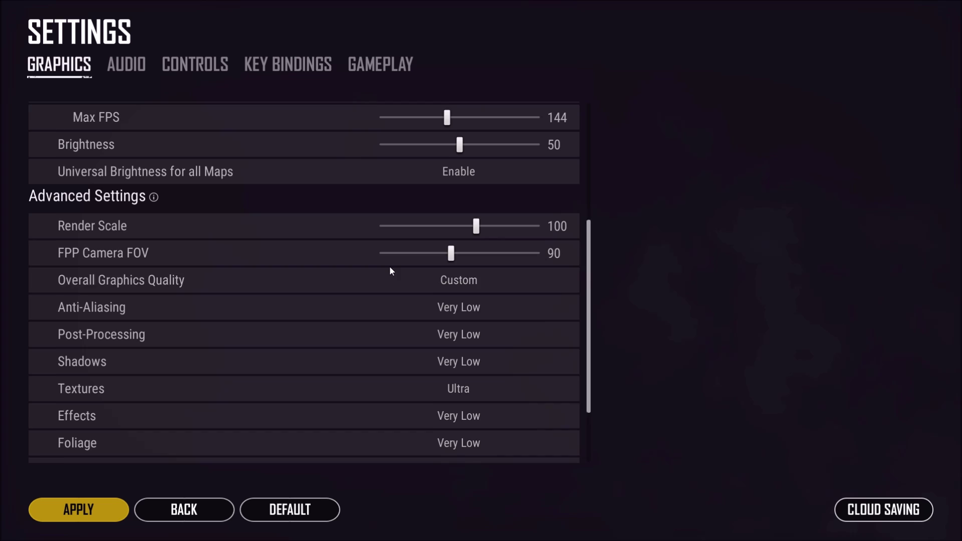
{"action": "scroll", "coordinate": [107, 203], "scroll_direction": "down", "scroll_amount": 1}
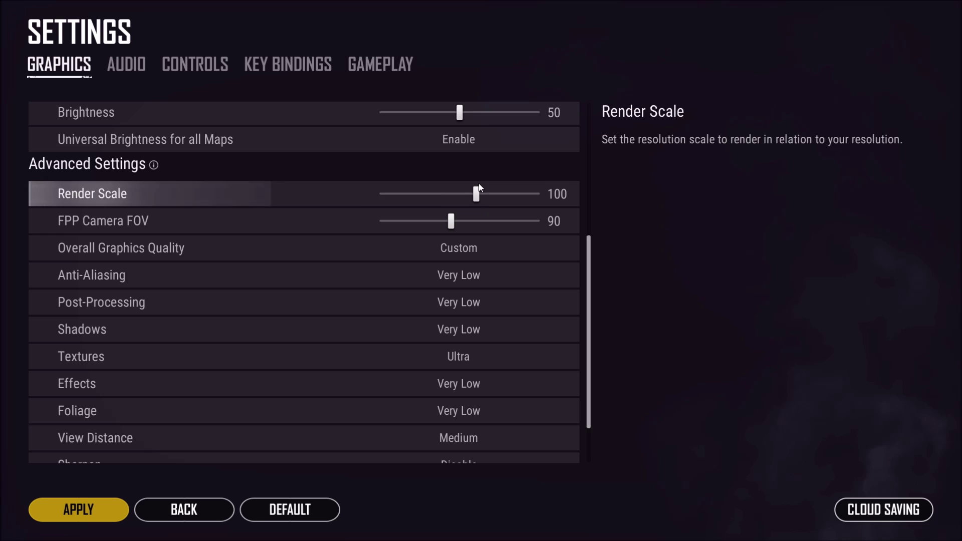
Try the FPP Camera FOV at its maximum of 103, and set it back to 90.
{"action": "scroll", "coordinate": [439, 219], "scroll_direction": "down", "scroll_amount": 1}
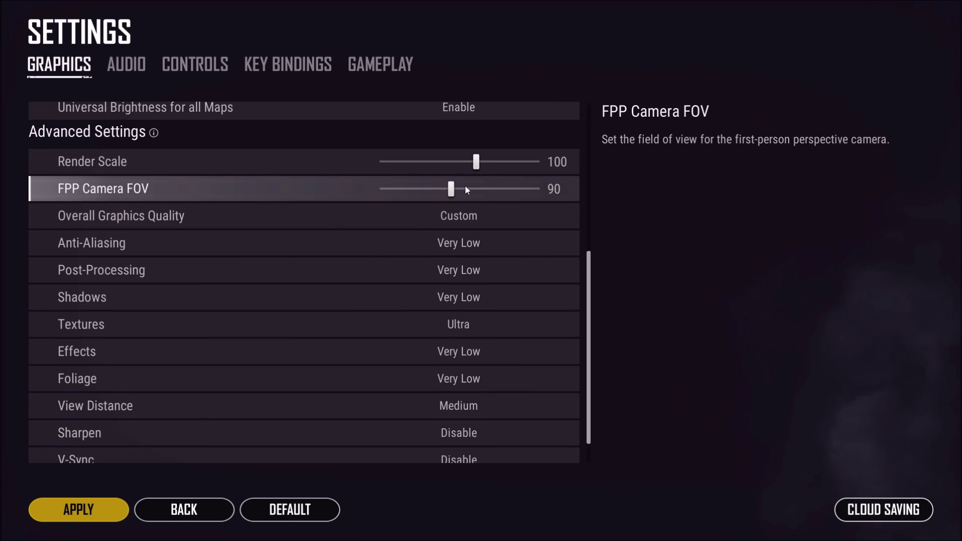
{"action": "left_click_drag", "start_coordinate": [447, 188], "coordinate": [546, 184]}
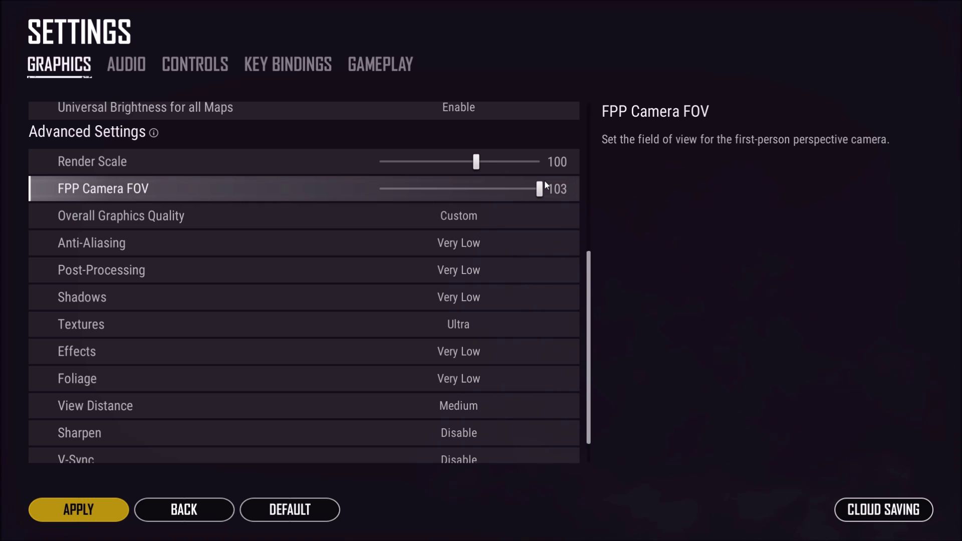
{"action": "left_click_drag", "start_coordinate": [533, 193], "coordinate": [449, 191]}
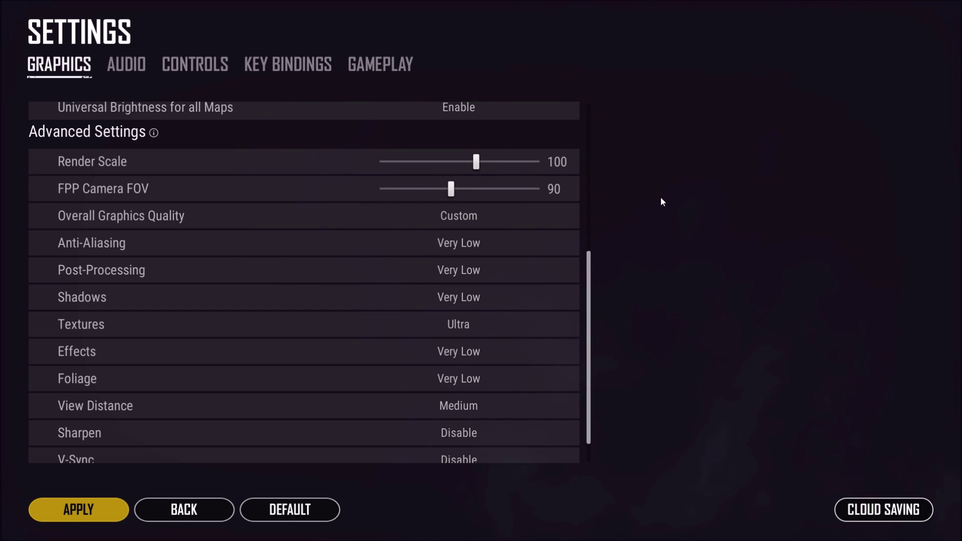
Try lowering the Textures quality to Very Low, and set it back to Ultra.
{"action": "scroll", "coordinate": [323, 268], "scroll_direction": "down", "scroll_amount": 2}
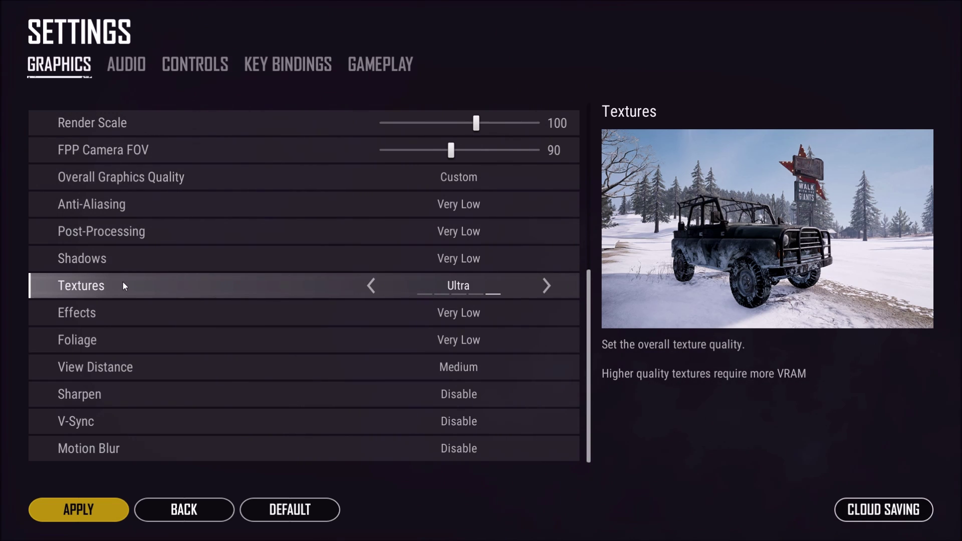
{"action": "left_click", "coordinate": [369, 290]}
{"action": "left_click", "coordinate": [370, 291]}
{"action": "left_click", "coordinate": [371, 288]}
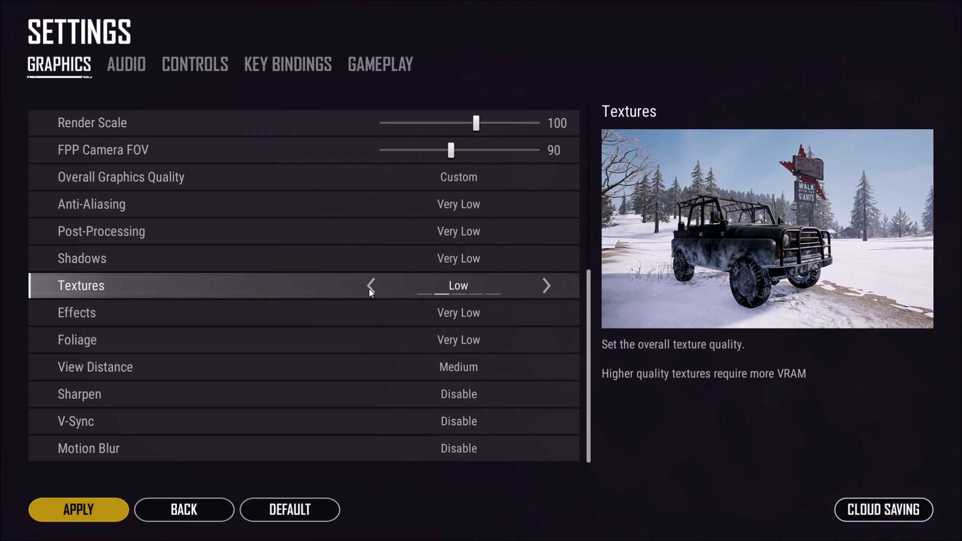
{"action": "left_click", "coordinate": [371, 288]}
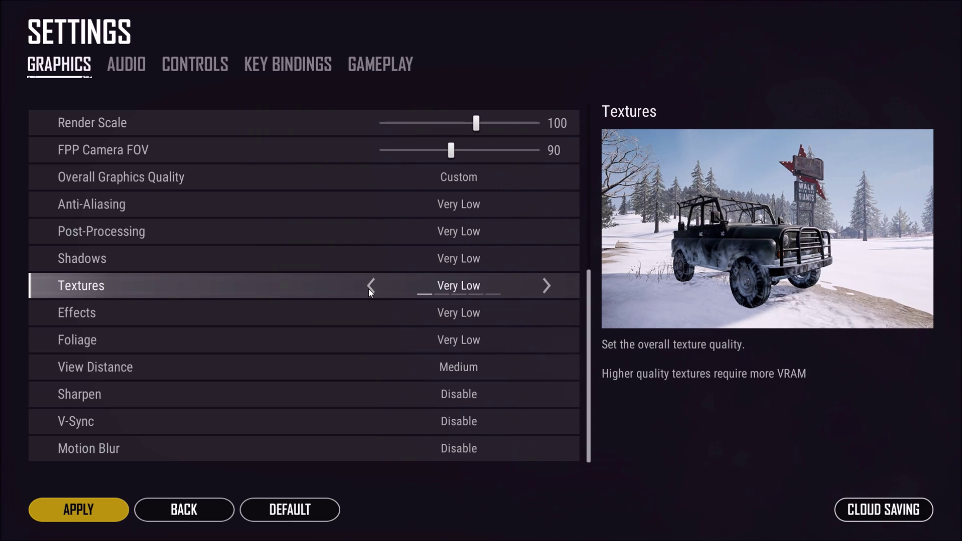
{"action": "left_click", "coordinate": [546, 286]}
{"action": "left_click", "coordinate": [546, 287]}
{"action": "left_click", "coordinate": [546, 286]}
{"action": "left_click", "coordinate": [546, 286]}
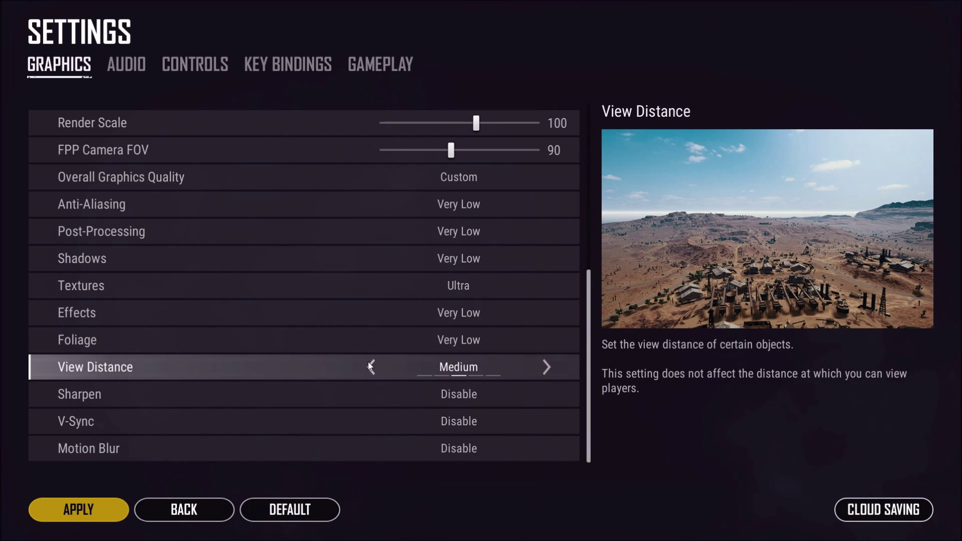
Try a lower View Distance level, and set it back to Medium.
{"action": "left_click", "coordinate": [374, 366]}
{"action": "left_click", "coordinate": [392, 374]}
{"action": "left_click", "coordinate": [548, 371]}
{"action": "left_click", "coordinate": [547, 370]}
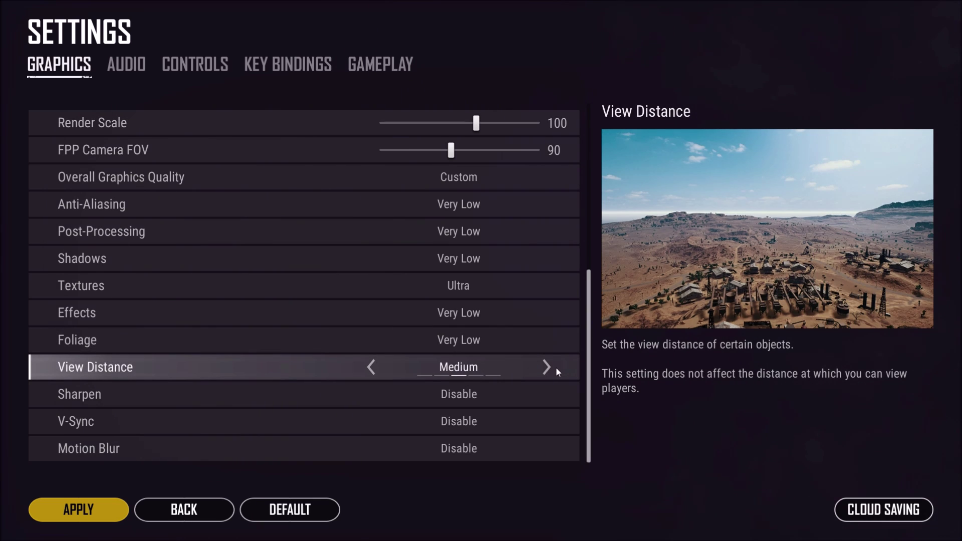